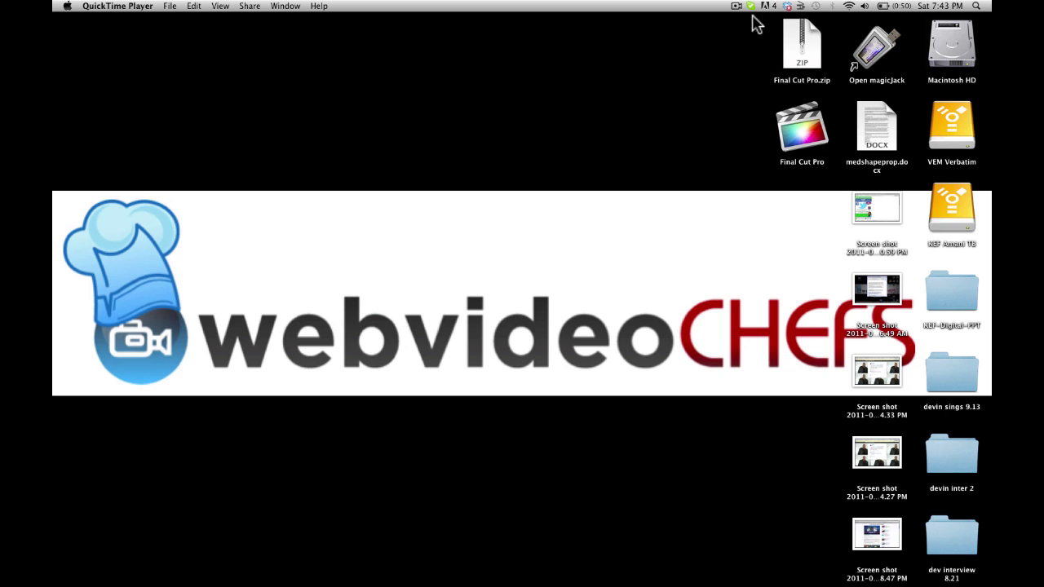
# Switch to Chrome to view the Call Recorder for Skype product page.
pyautogui.moveTo(673, 584)
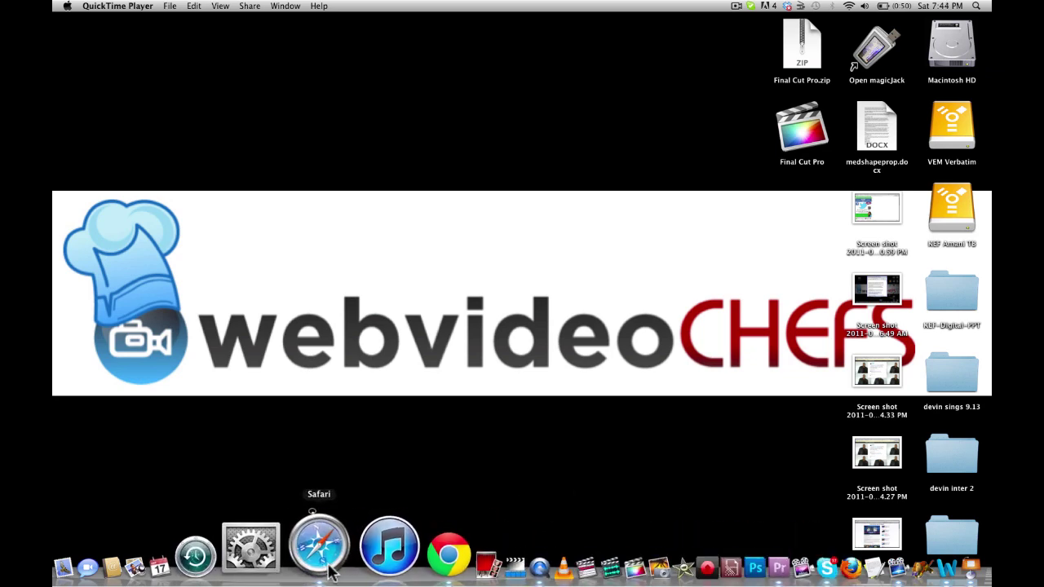
pyautogui.click(376, 562)
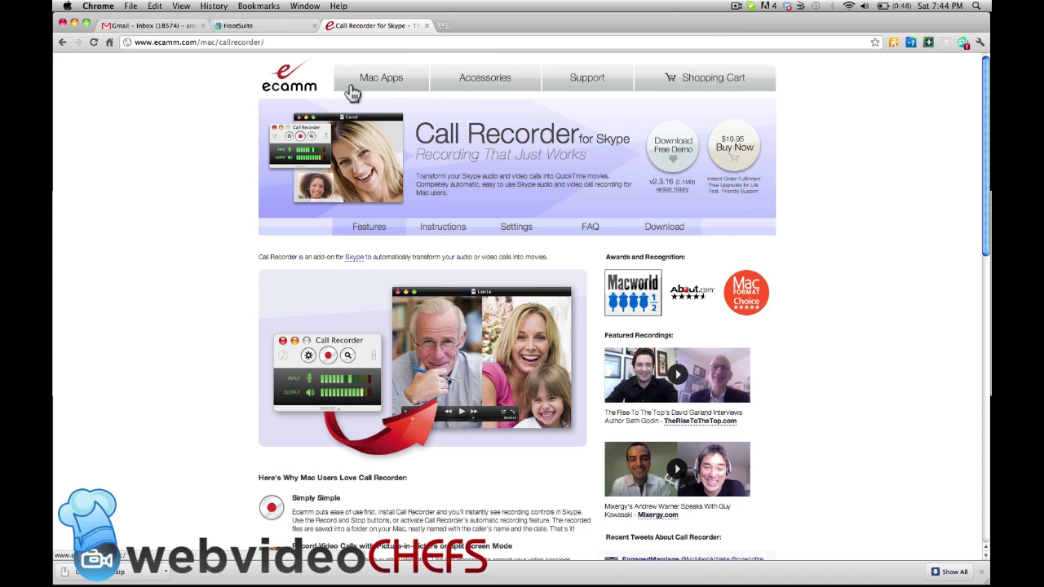
# Switch to Skype and open the recording settings of Call Recorder.
pyautogui.moveTo(732, 571)
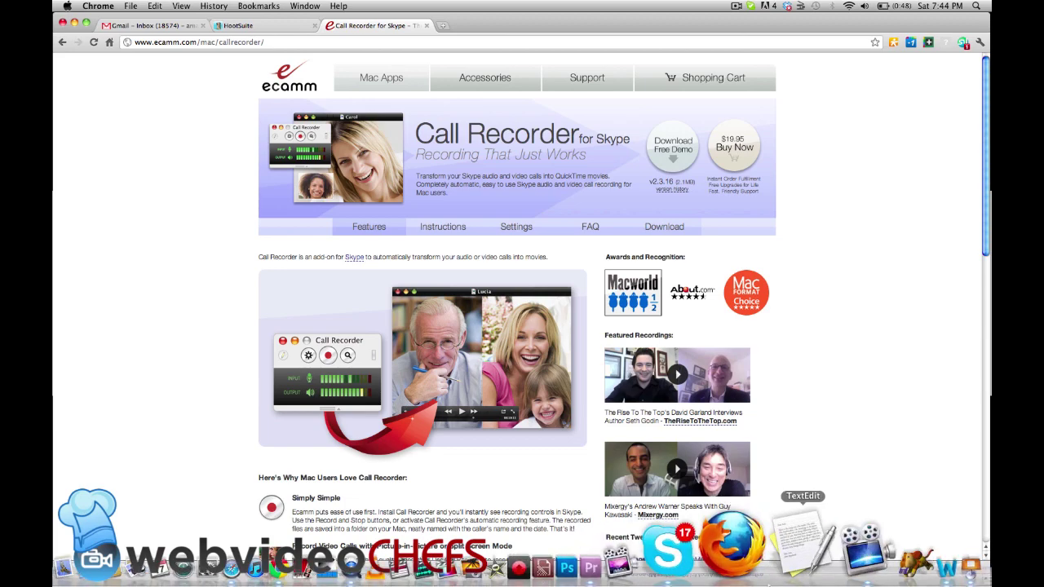
pyautogui.click(732, 569)
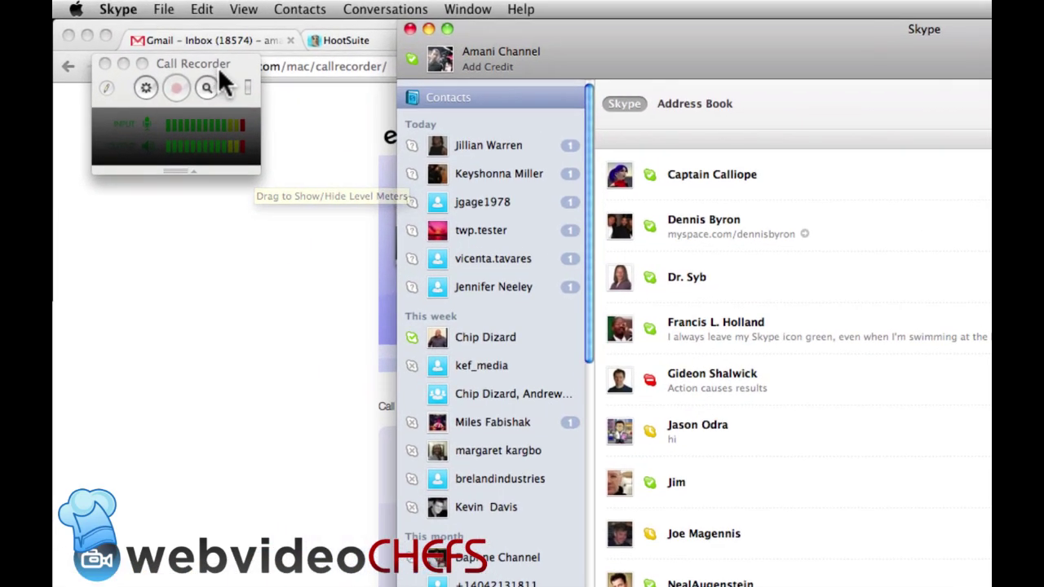
pyautogui.click(172, 45)
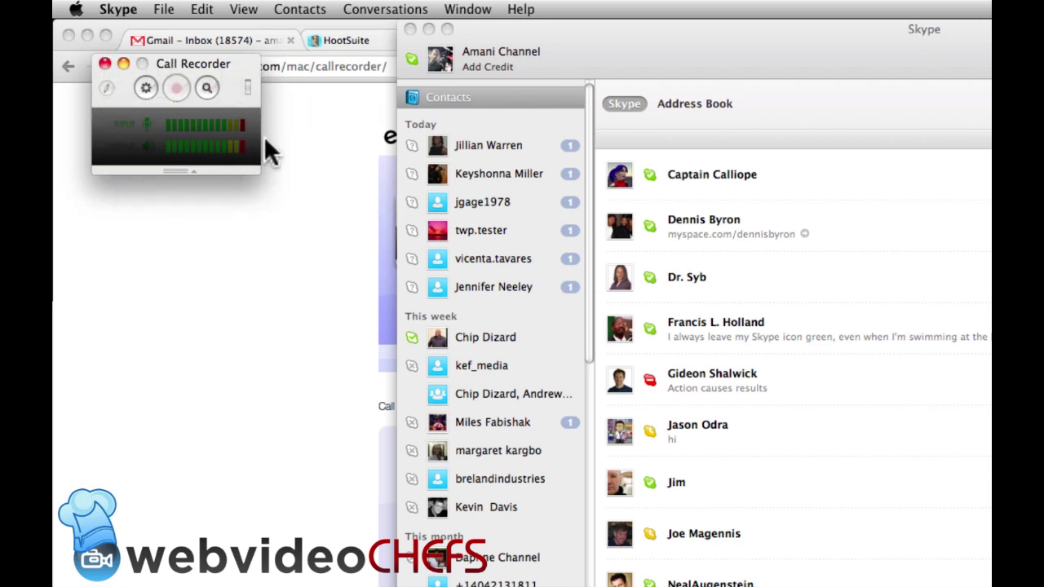
pyautogui.click(145, 87)
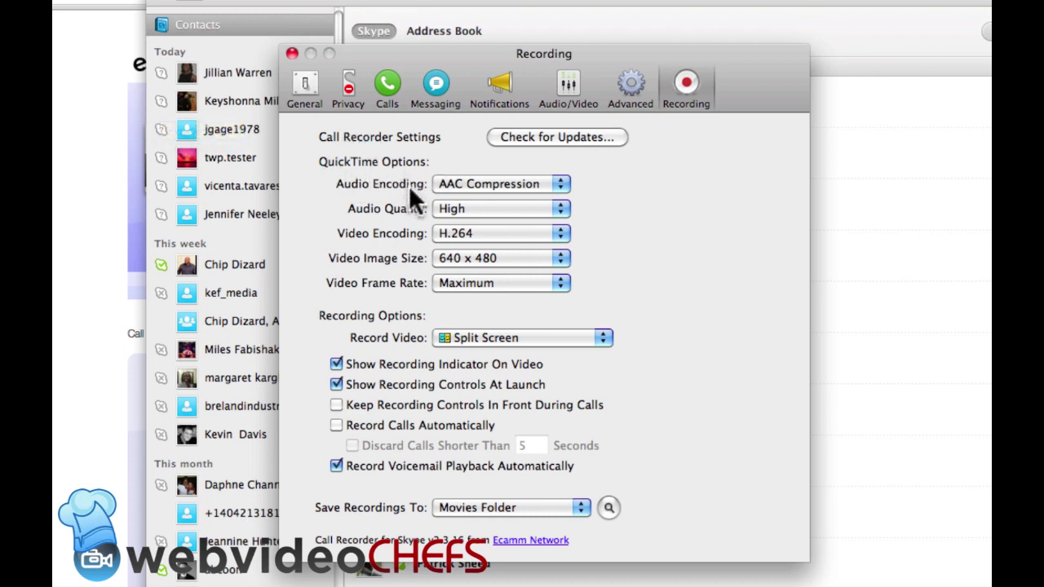
# Set the QuickTime options to H.264 video encoding, 640 x 480 image size and Maximum video frame rate.
pyautogui.click(555, 235)
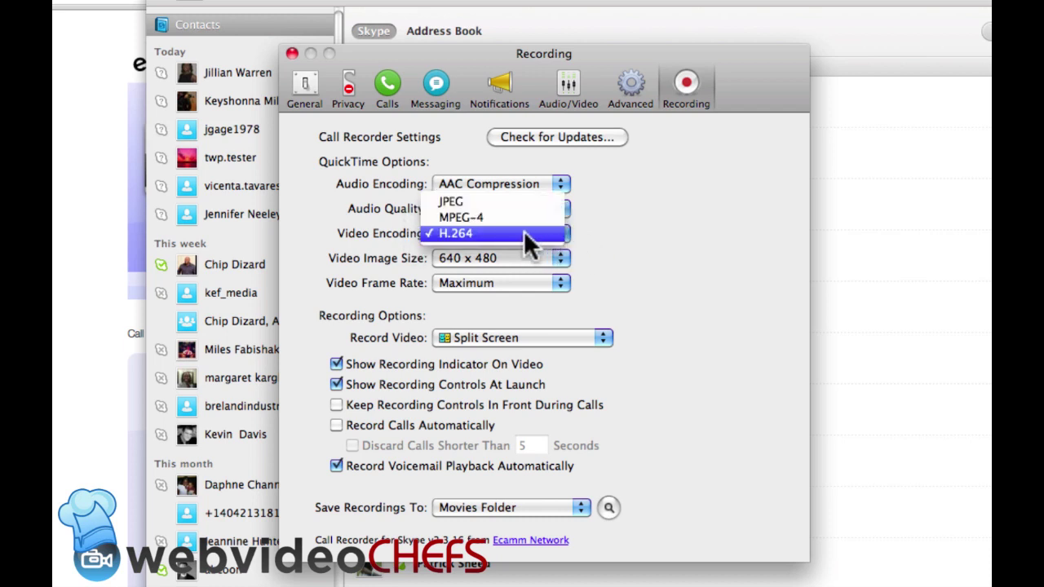
pyautogui.click(495, 234)
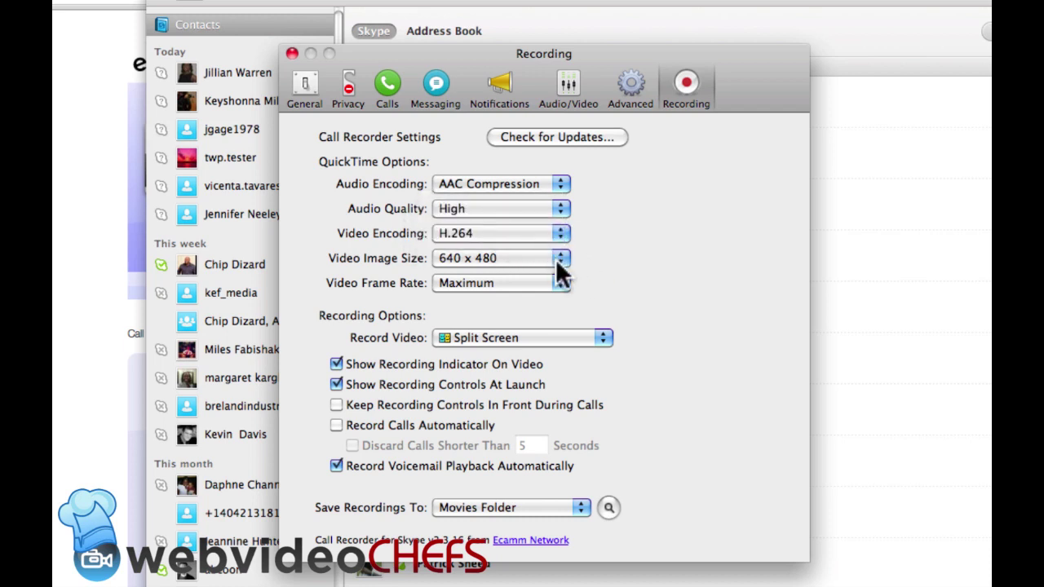
pyautogui.click(556, 259)
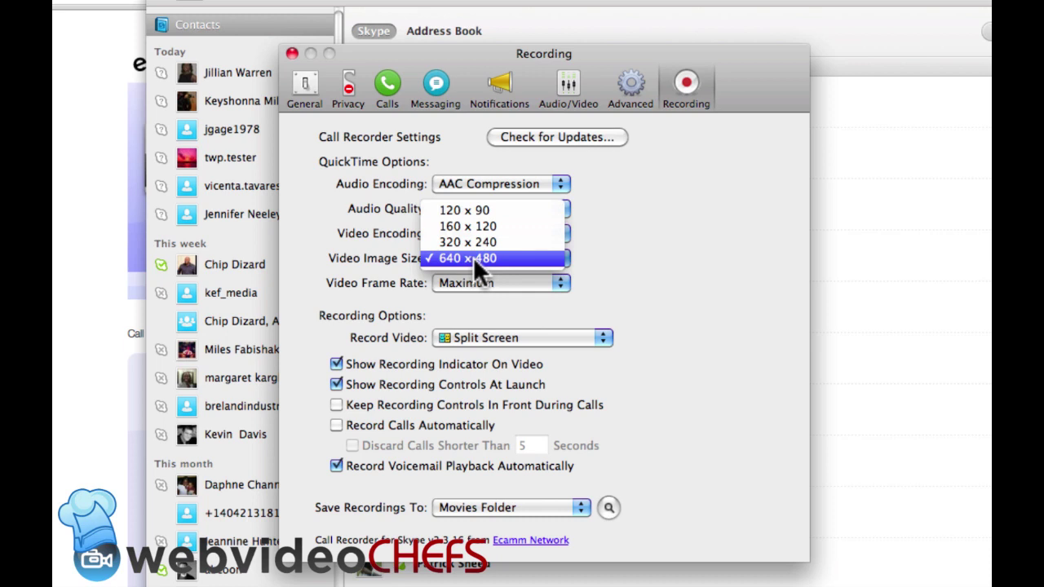
pyautogui.click(616, 257)
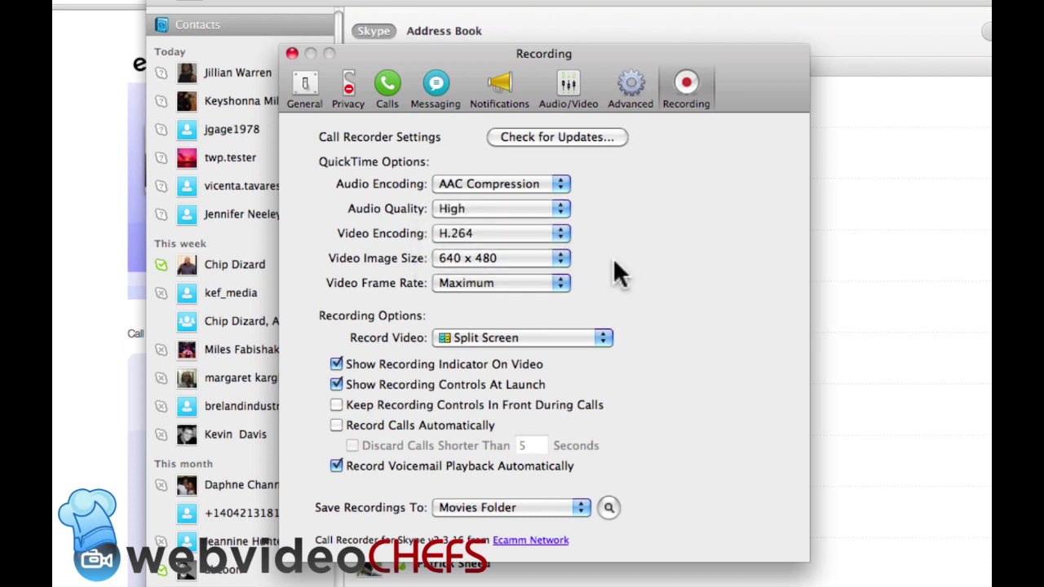
pyautogui.click(559, 281)
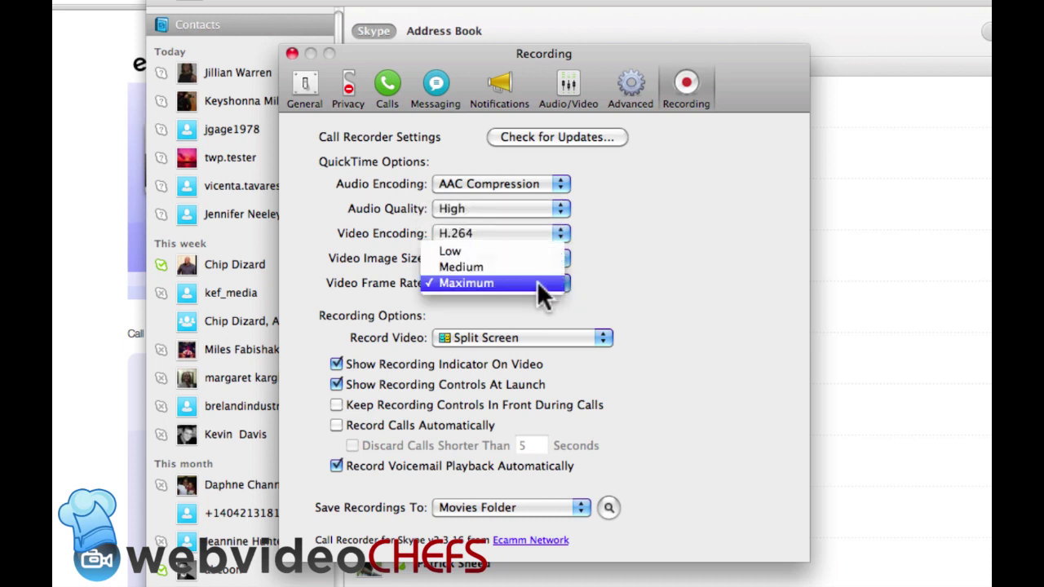
pyautogui.click(506, 284)
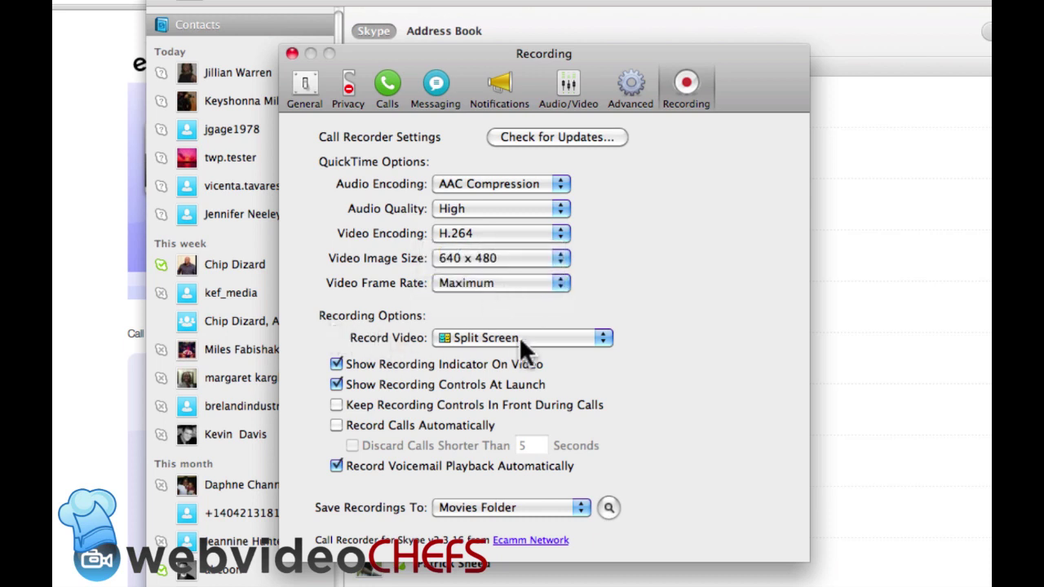
# Examine the Record Video modes and the option that shows the recording controls at launch, keeping Split Screen.
pyautogui.click(605, 339)
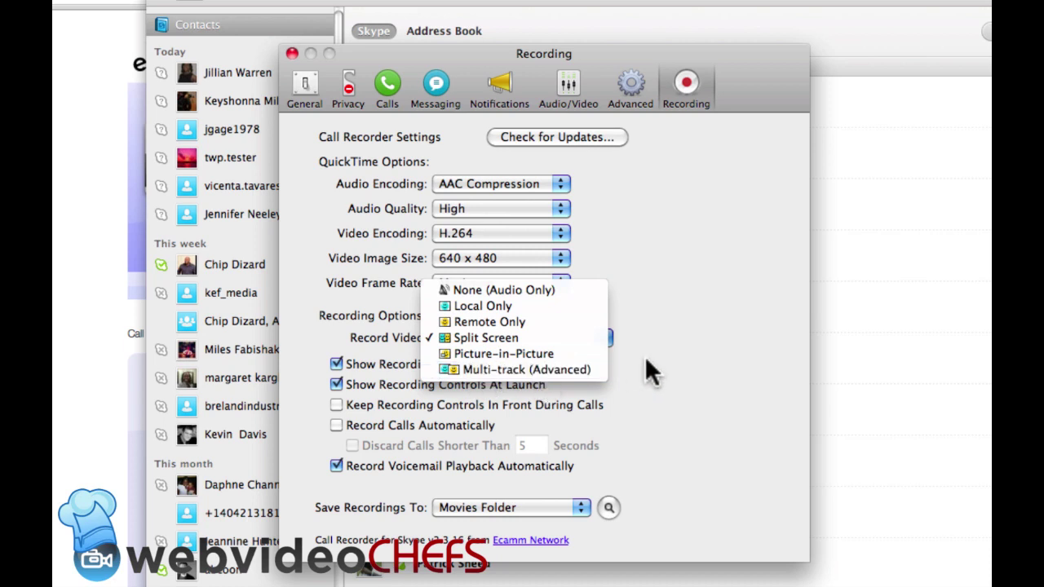
pyautogui.click(695, 357)
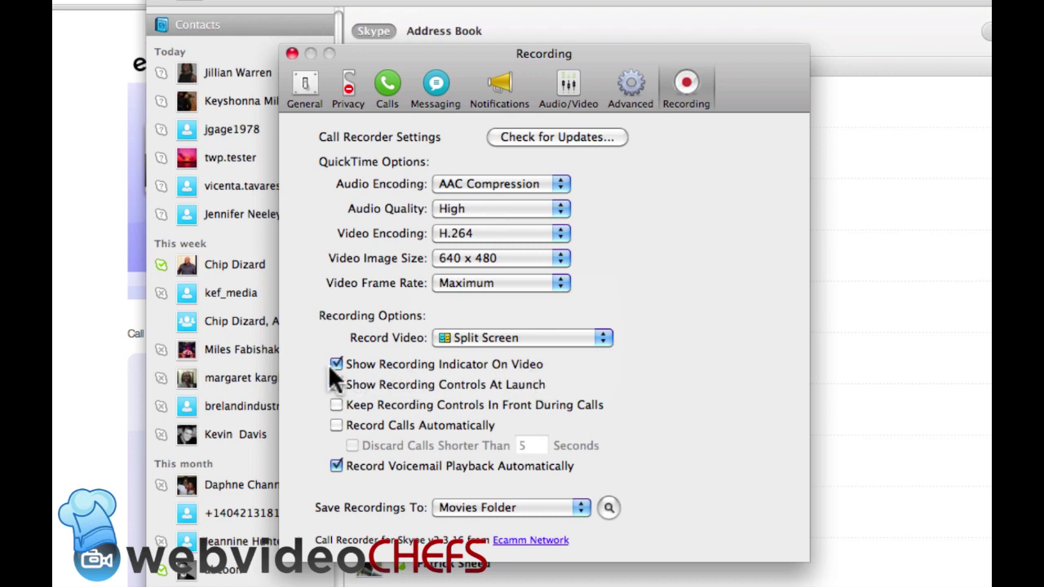
pyautogui.click(336, 384)
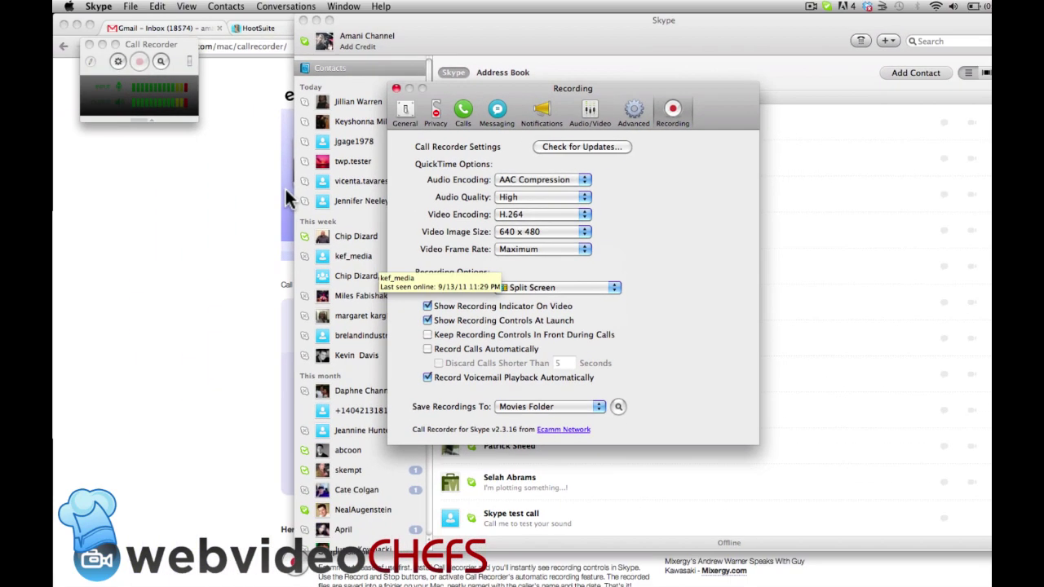
pyautogui.click(177, 67)
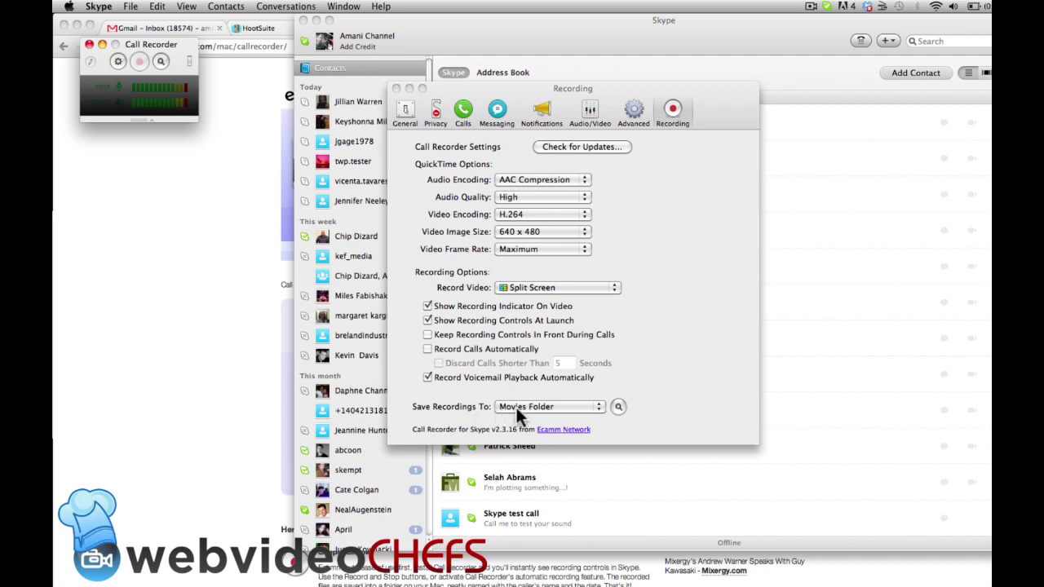
# Review the available save locations for recordings, keeping the Movies Folder, and close the recording settings.
pyautogui.click(599, 409)
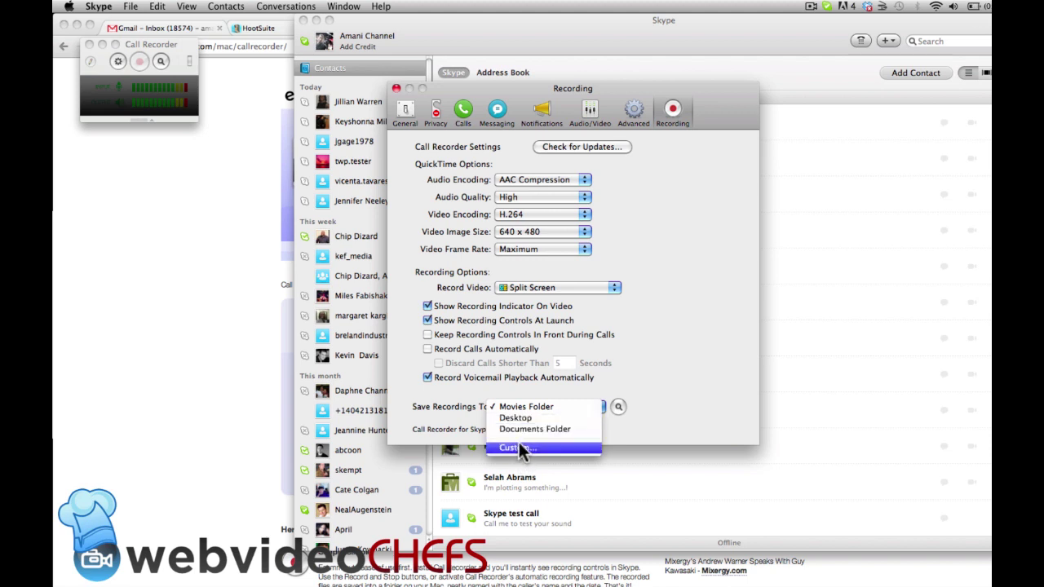
pyautogui.click(716, 365)
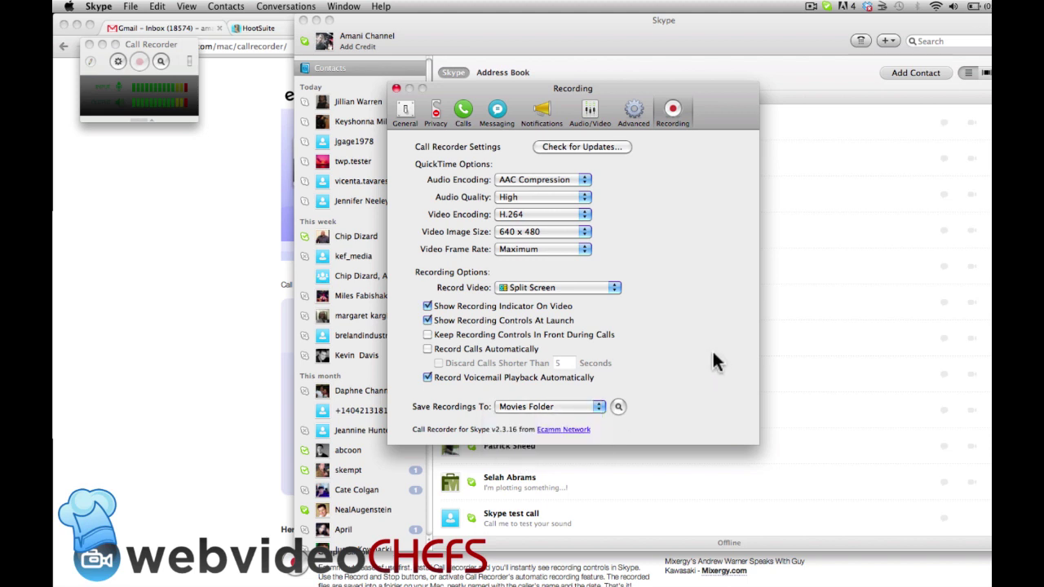
pyautogui.click(396, 88)
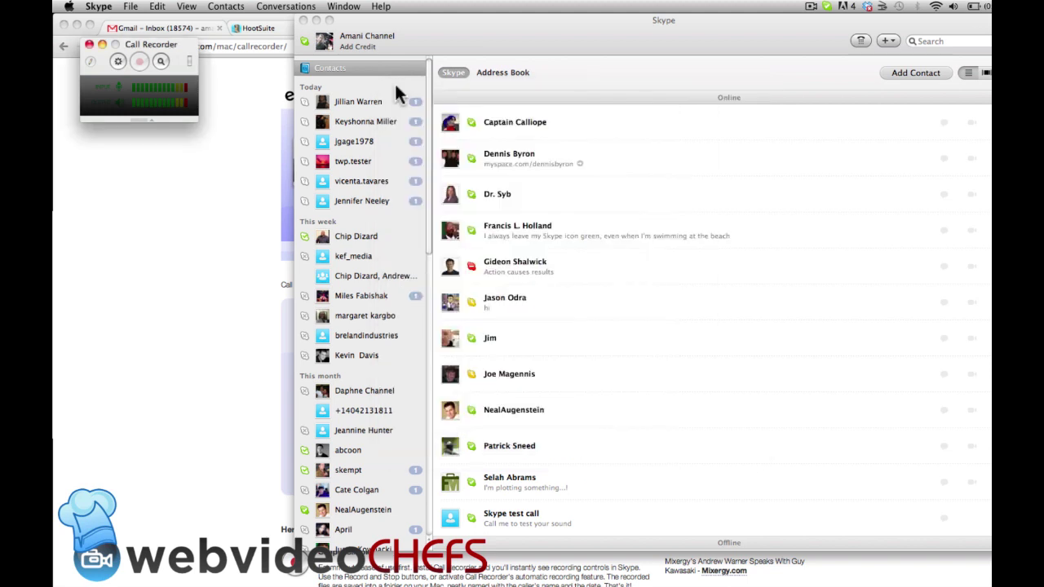
# Close the Call Recorder window and bring it back in Skype.
pyautogui.click(90, 44)
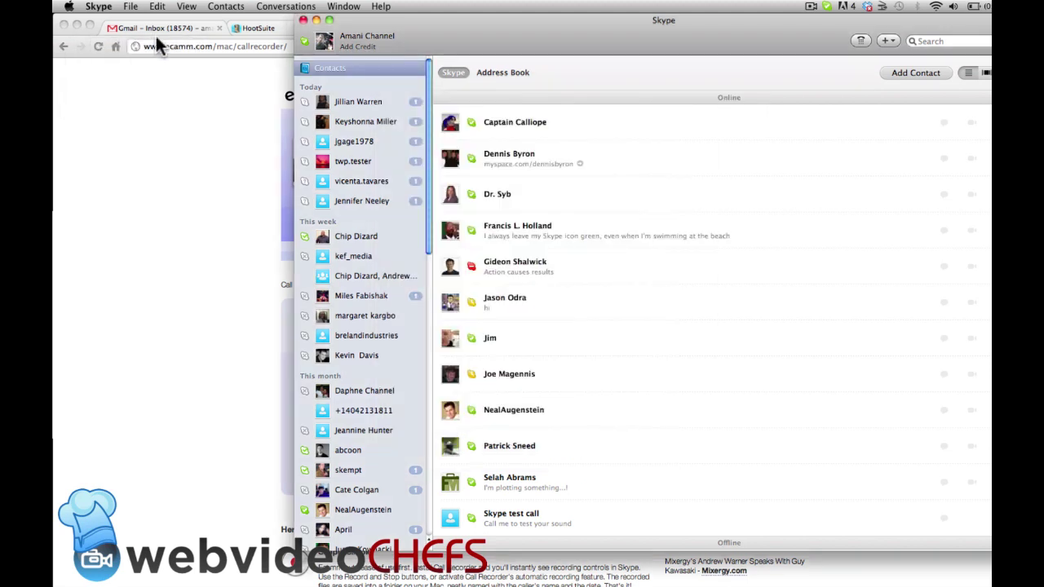
pyautogui.click(190, 8)
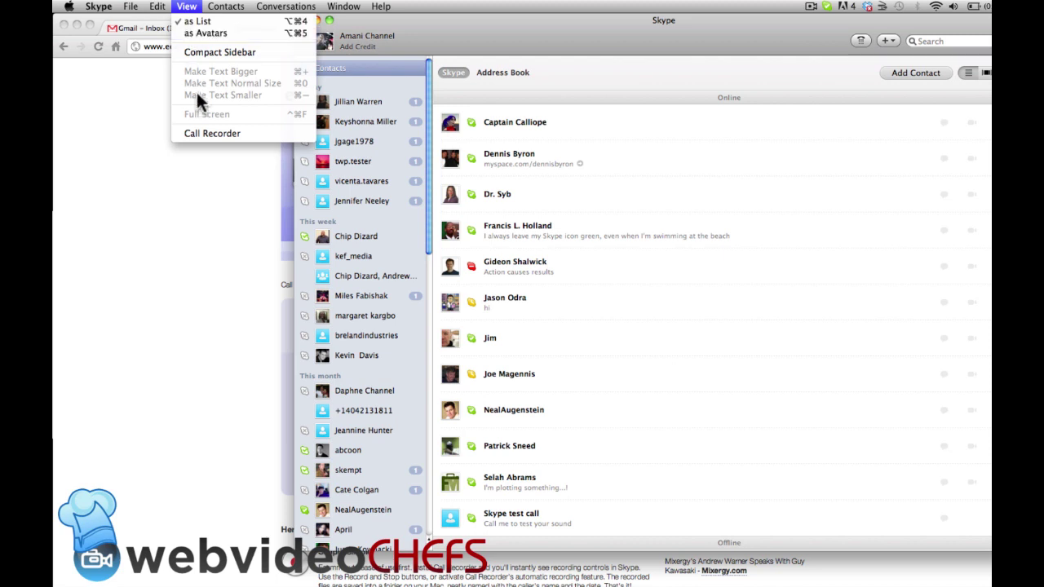
pyautogui.click(194, 133)
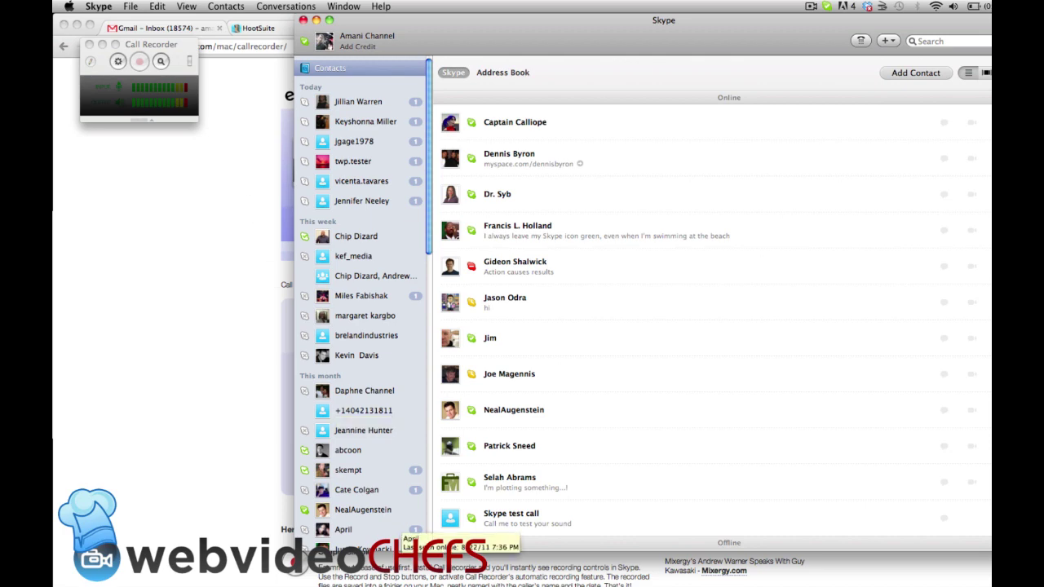
# Show the Saved Calls folder from Call Recorder and open the interview recording dated 2011-08-22 at 20.05.
pyautogui.click(161, 63)
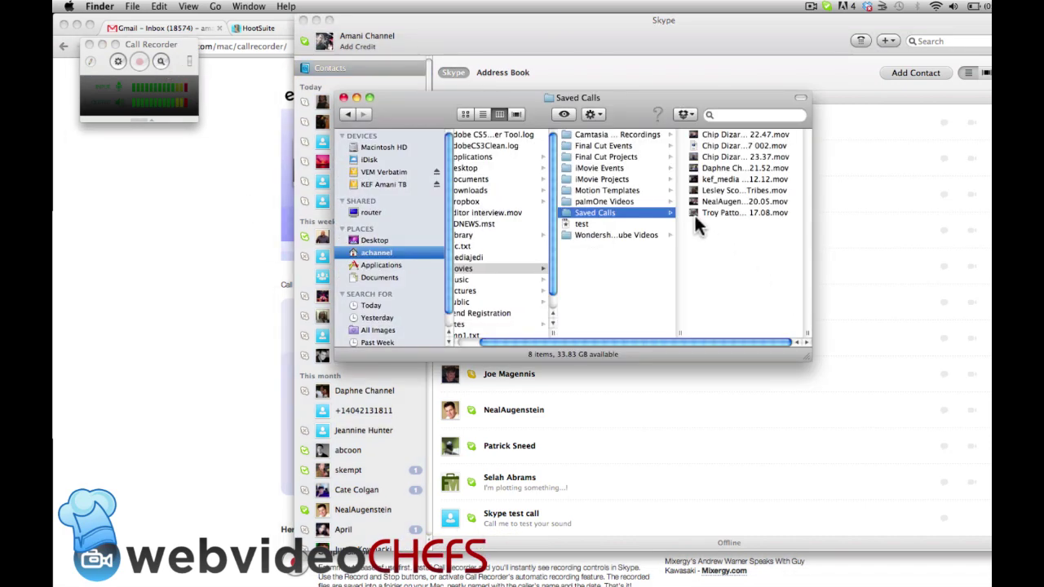
pyautogui.click(694, 204)
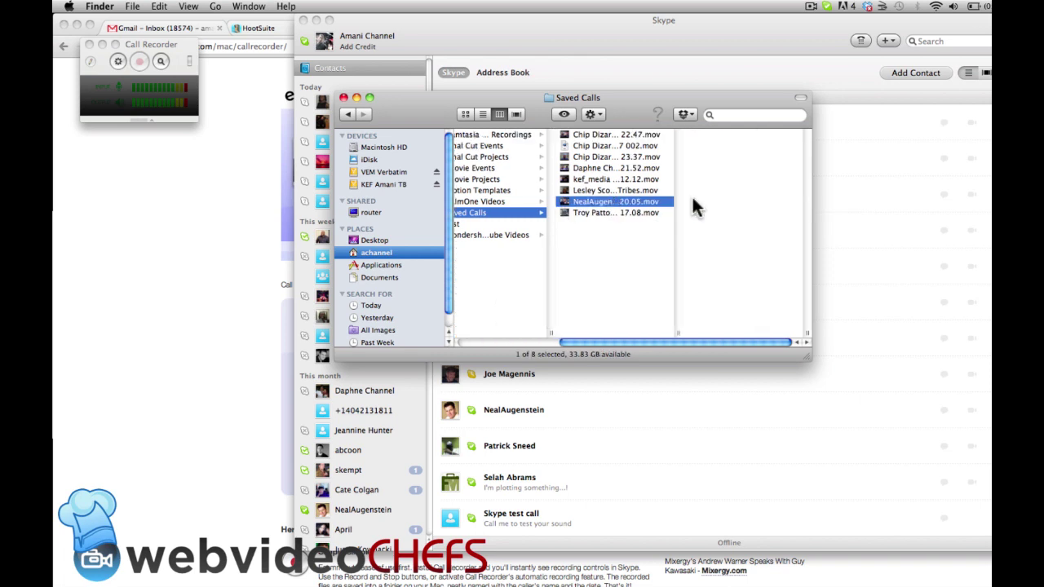
pyautogui.doubleClick(566, 205)
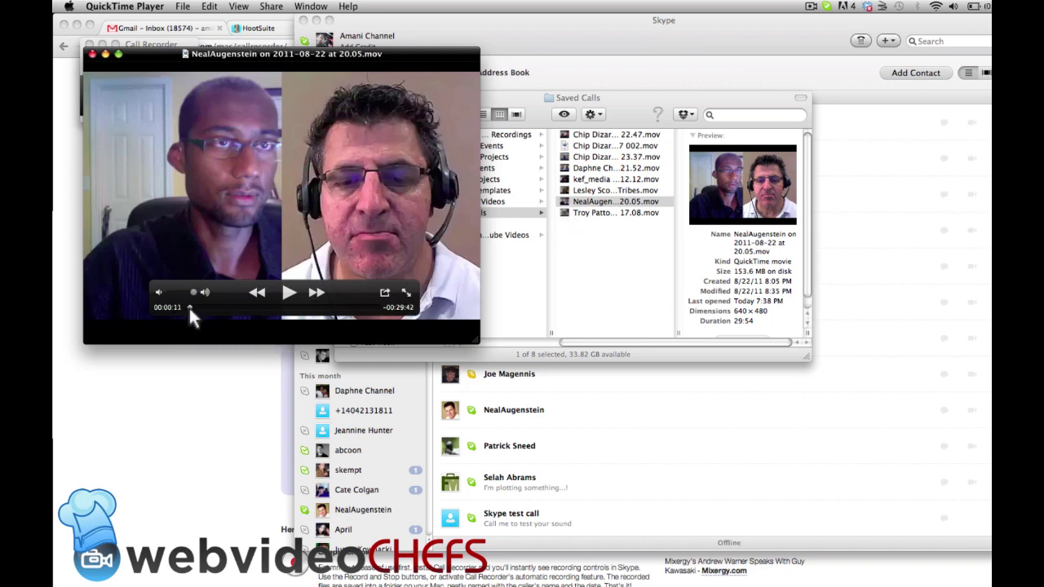
# Play a short passage of the split-screen interview from 00:01:22, pause it and close the movie.
pyautogui.moveTo(190, 308); pyautogui.dragTo(196, 307)
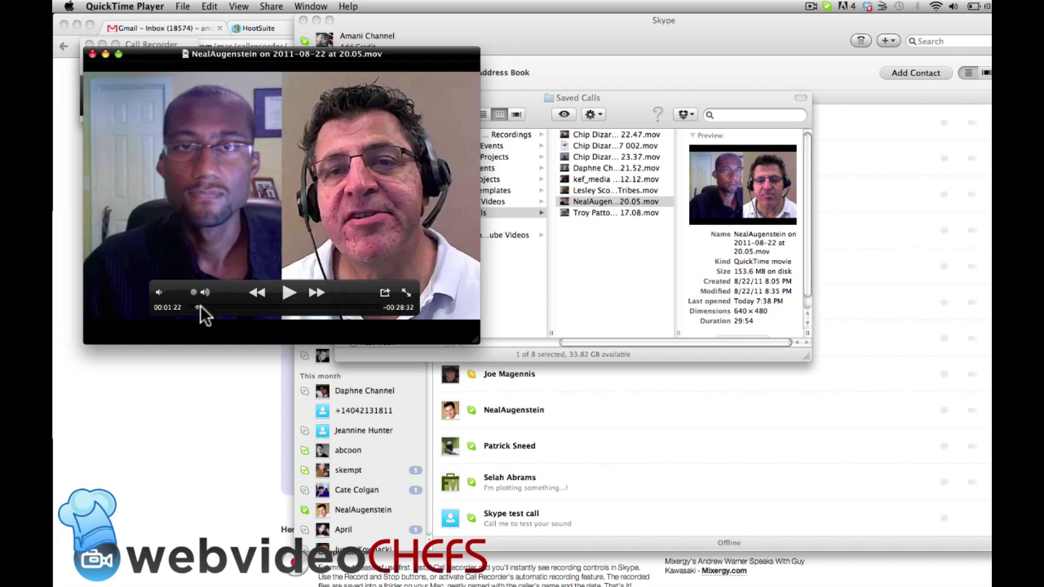
pyautogui.click(290, 294)
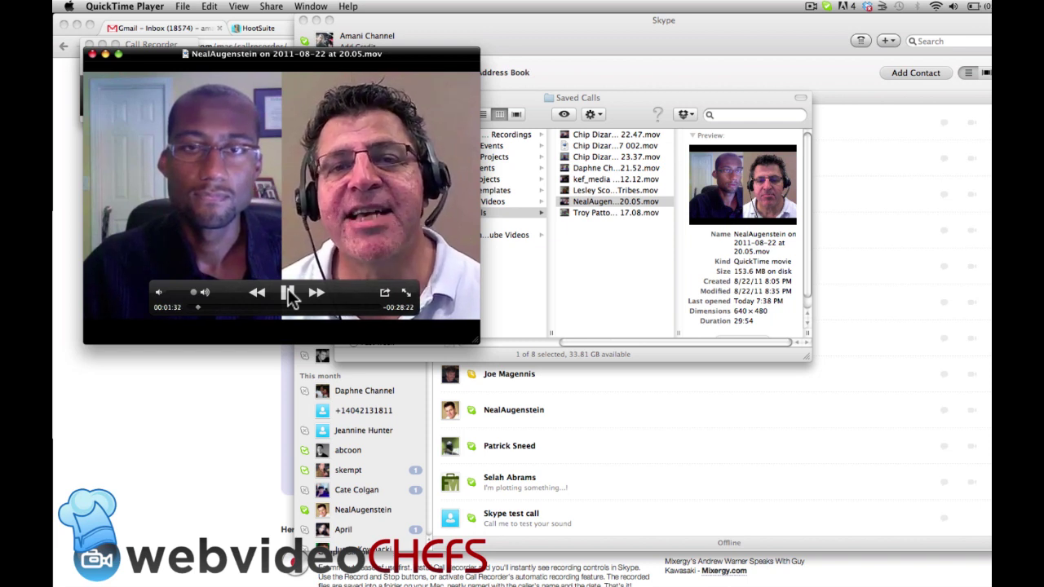
pyautogui.click(289, 294)
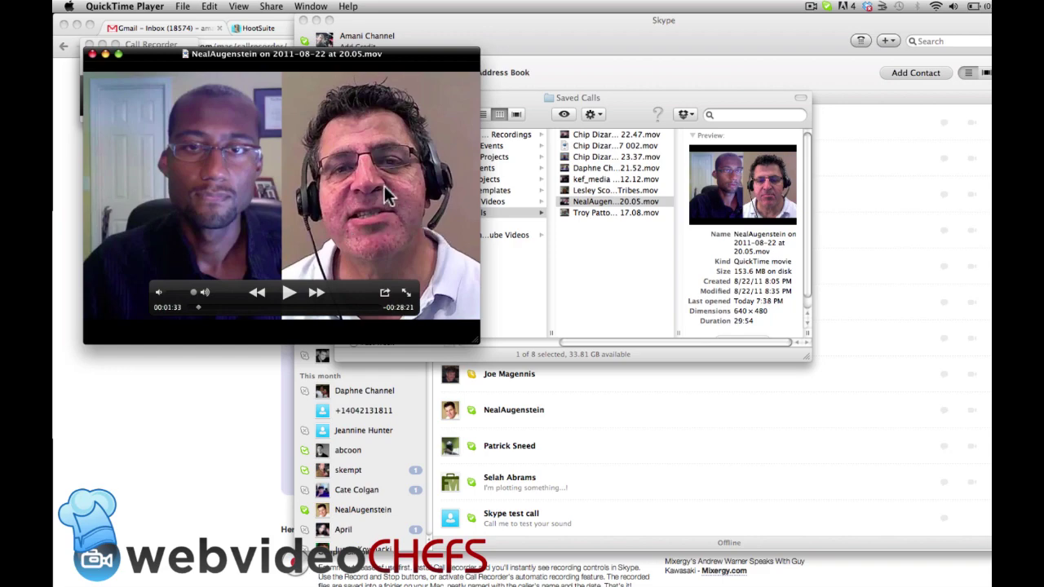
pyautogui.click(92, 54)
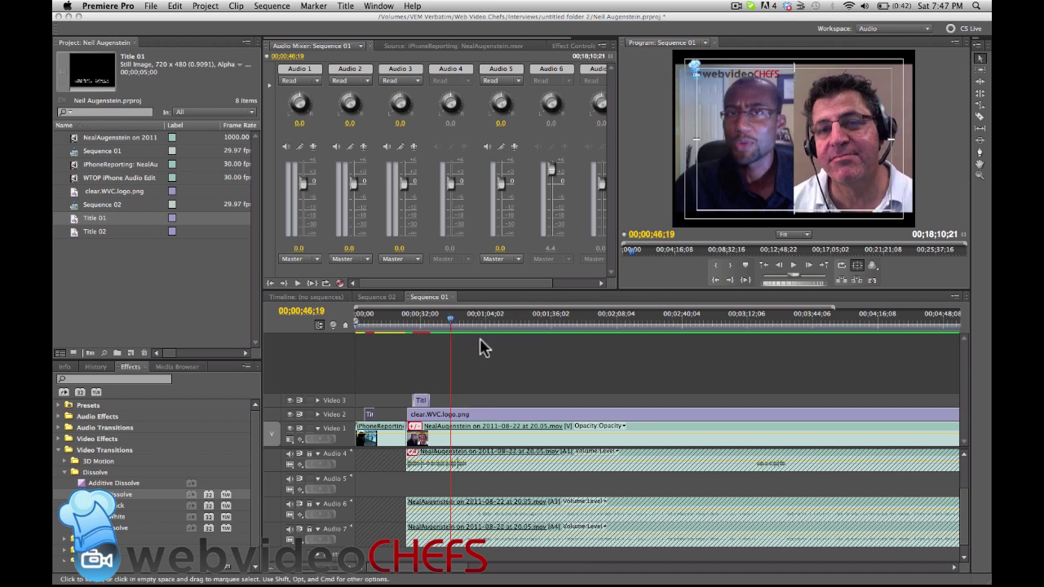
# Move the Sequence 01 playhead to 00;00;31;15, where the name titles appear, and show more of the timeline.
pyautogui.click(447, 328)
pyautogui.moveTo(447, 328); pyautogui.dragTo(419, 318)
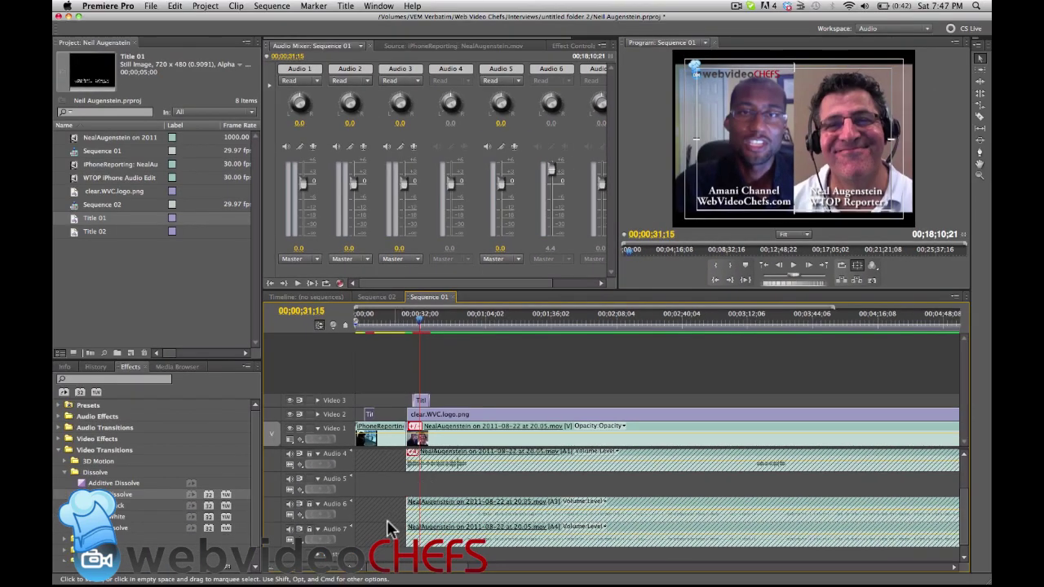
pyautogui.press('-')
pyautogui.press('-')
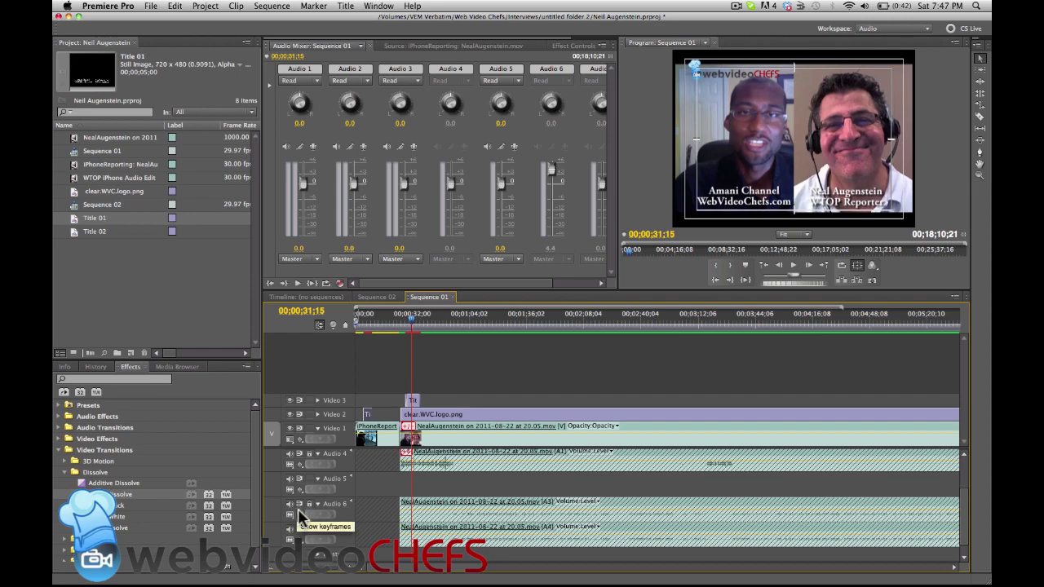
# Unlock the Audio 6, Audio 7 and Audio 4 tracks in Sequence 01 and activate the Program monitor.
pyautogui.click(309, 502)
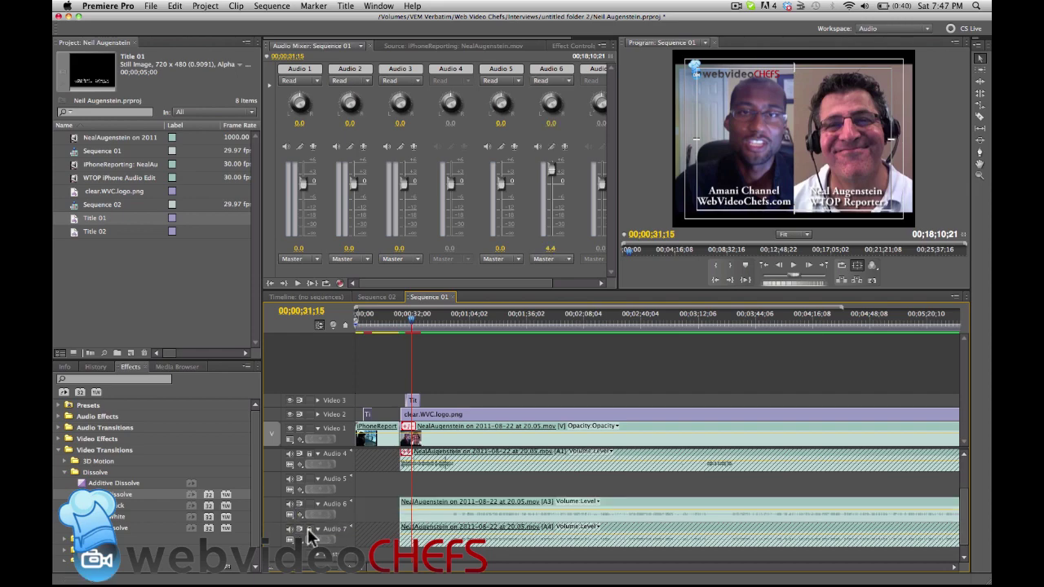
pyautogui.click(309, 529)
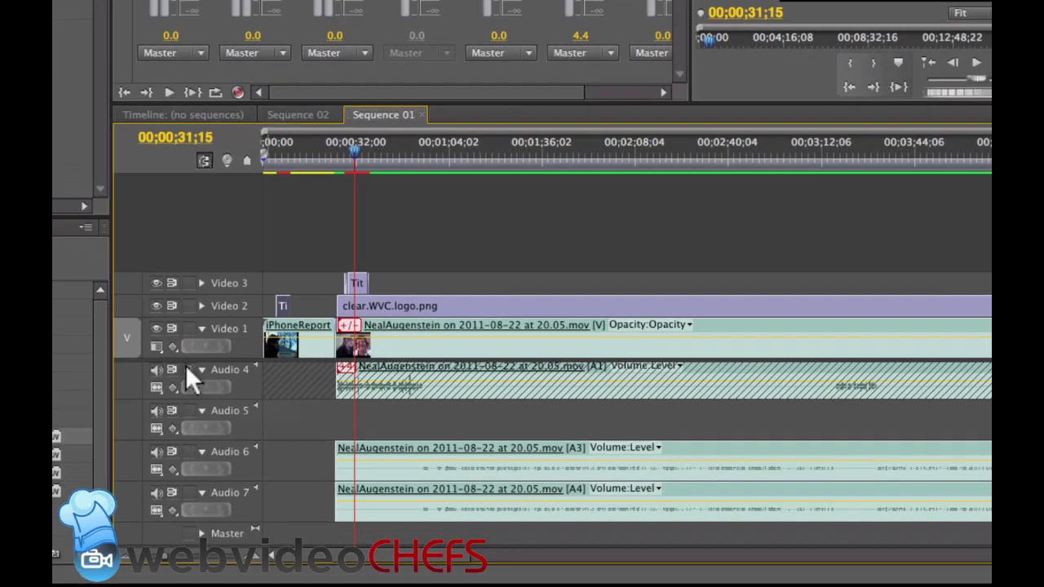
pyautogui.click(187, 369)
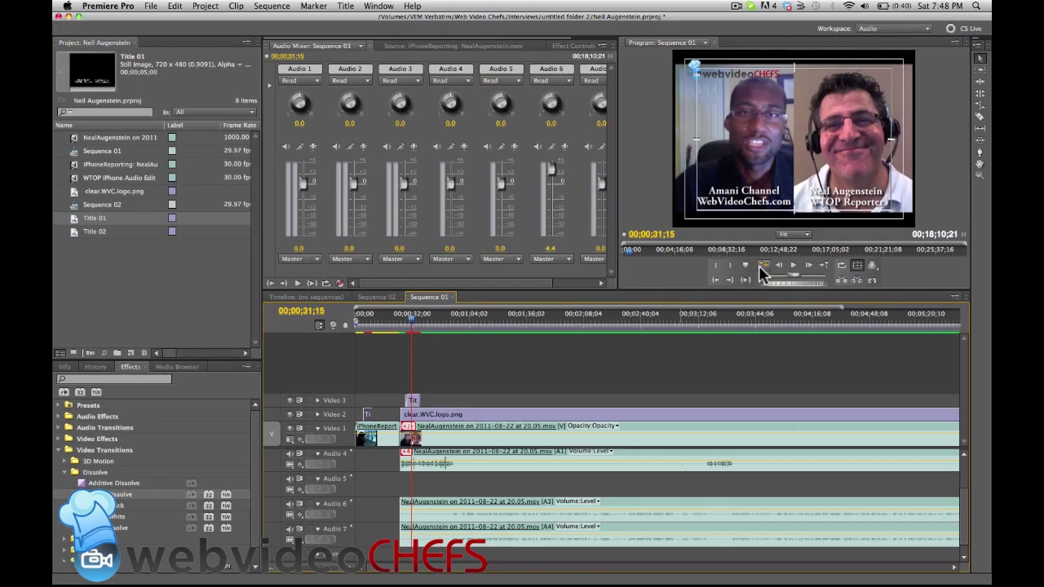
pyautogui.click(936, 55)
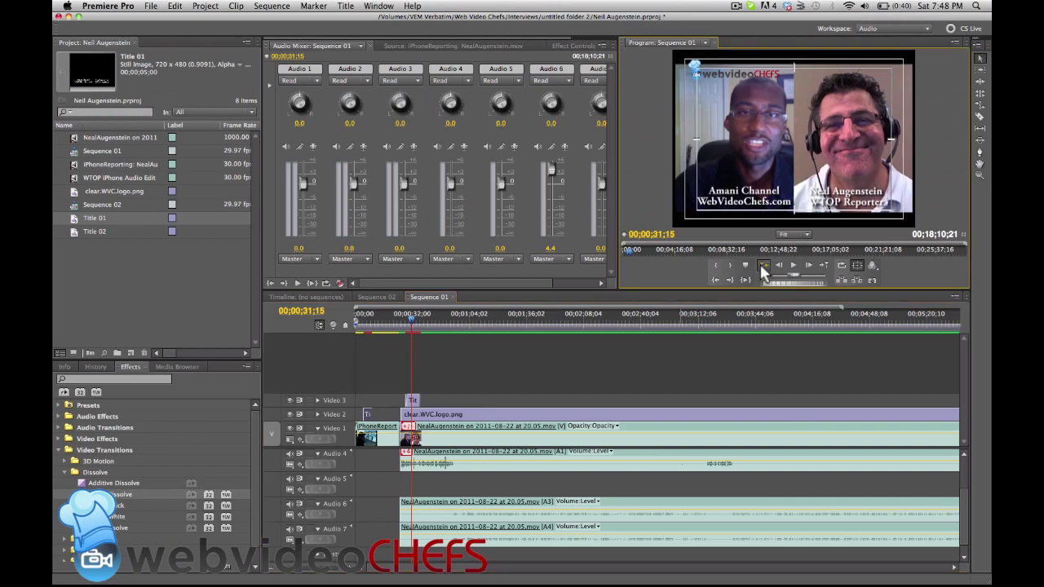